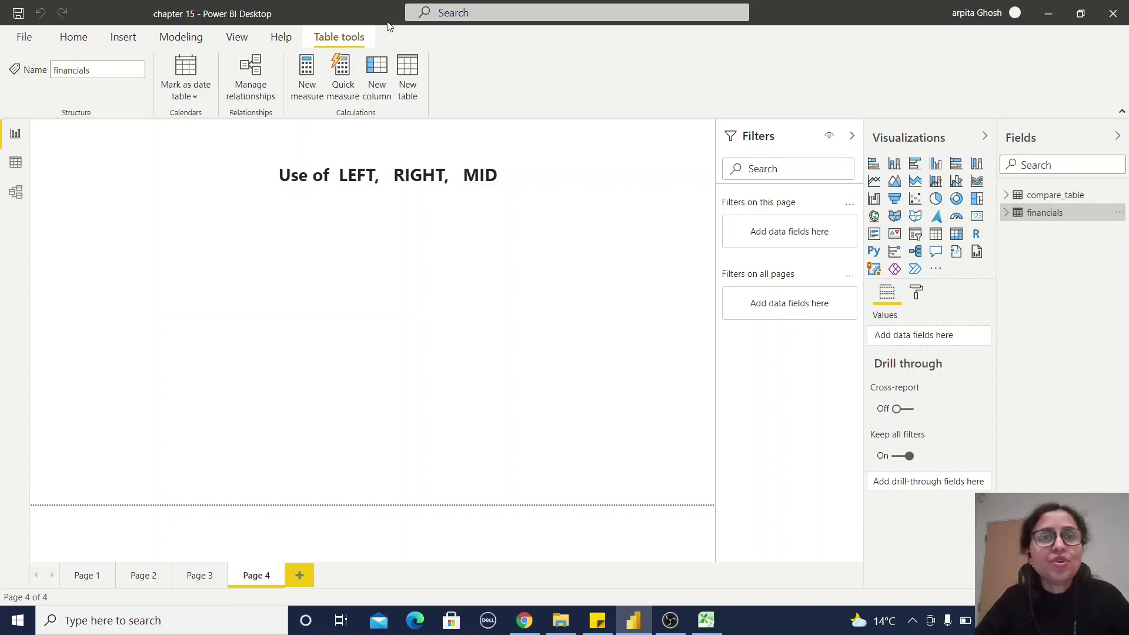
Step: Browse the Help tab's Examples list, then expand the financials table in the Fields pane
click(282, 39)
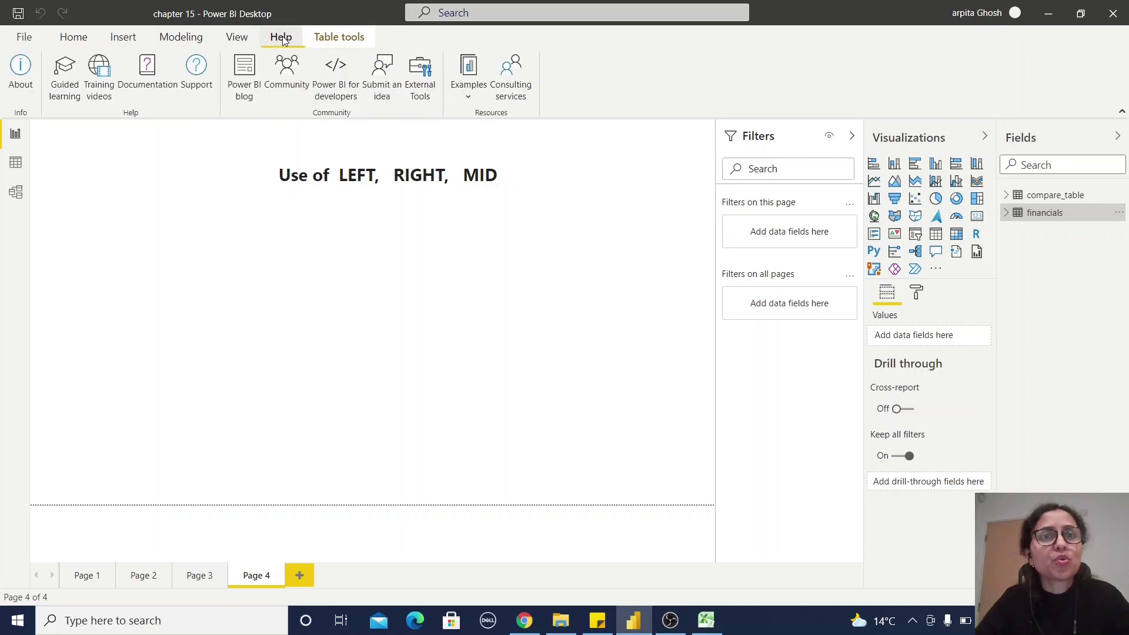
click(469, 94)
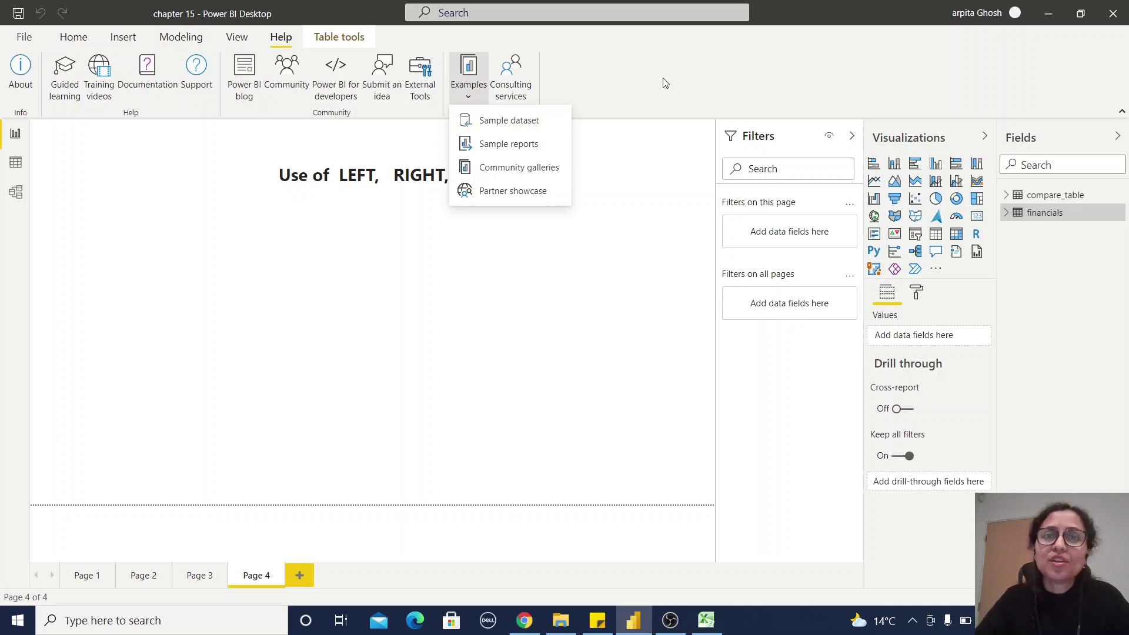
click(1007, 215)
click(1006, 214)
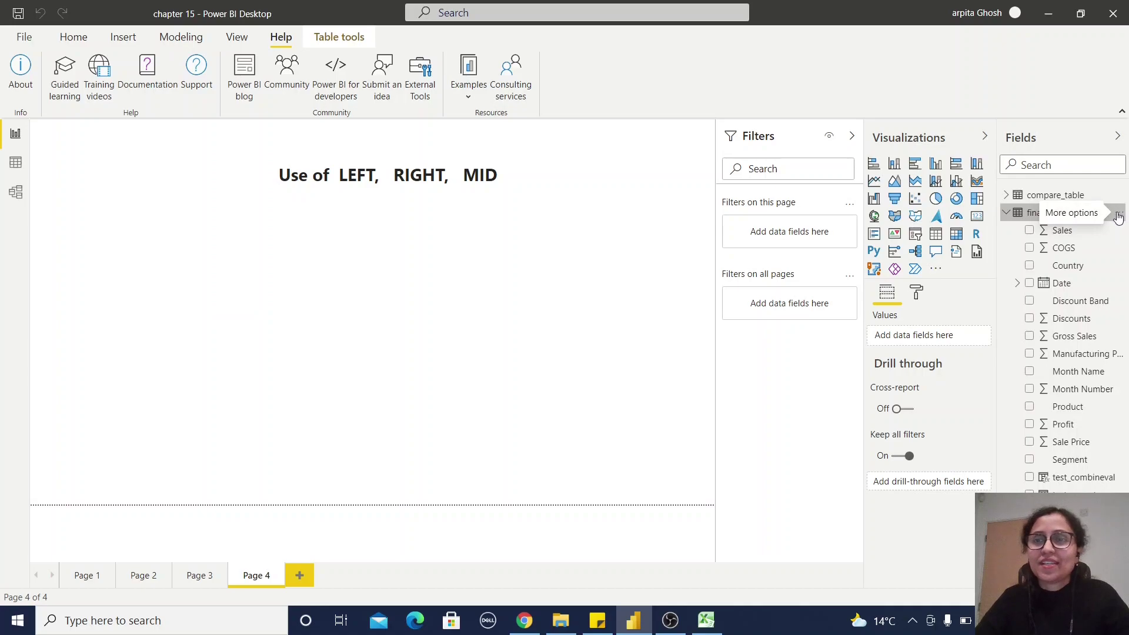
click(1117, 215)
Step: Create the financials calculated column test_left = LEFT(financials[Segment],3)
click(1024, 241)
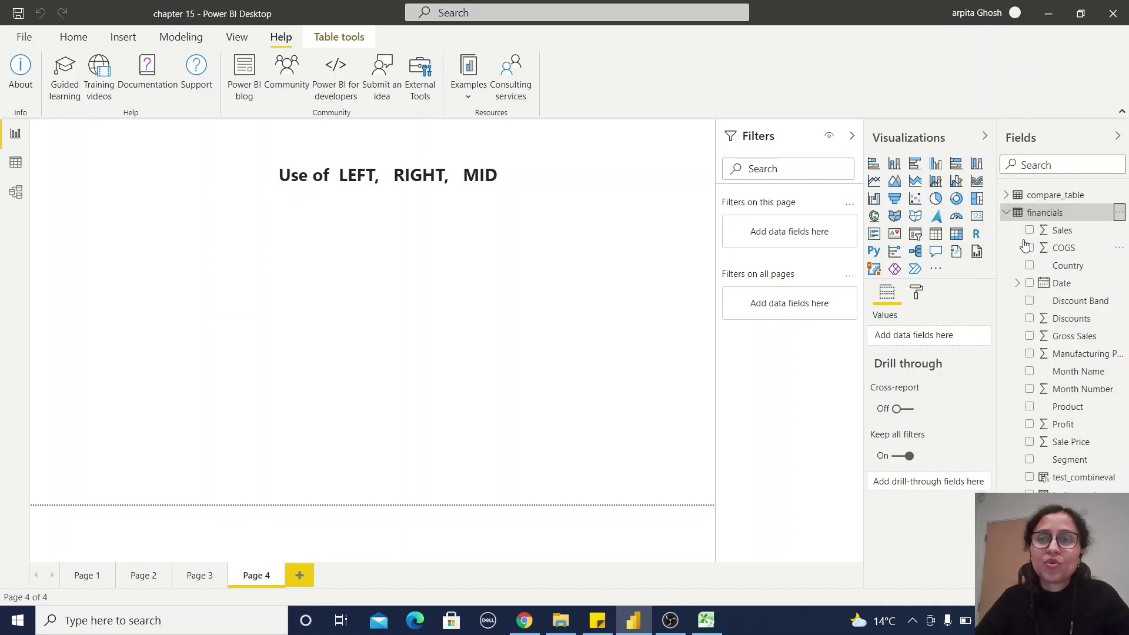
text(tes)
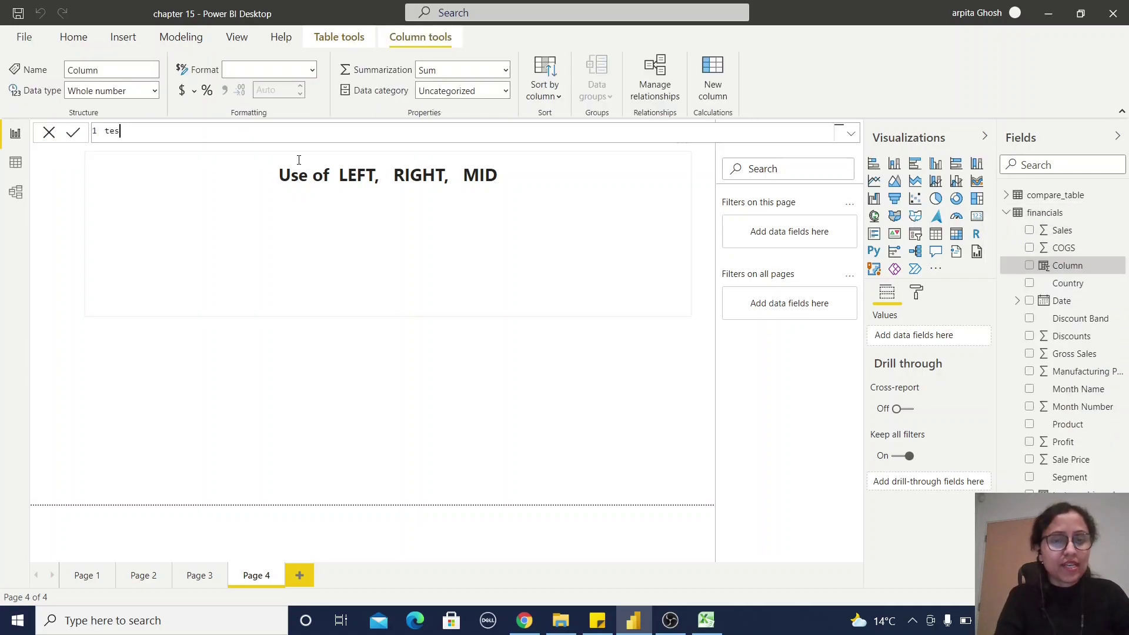
text(t_left)
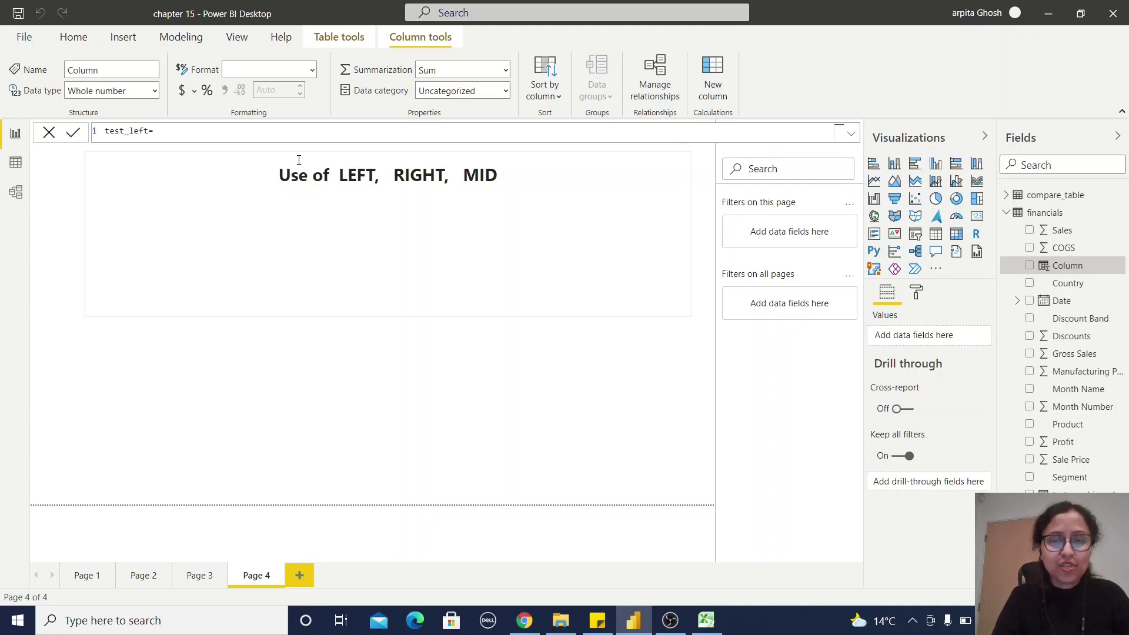
text(=LEFT()
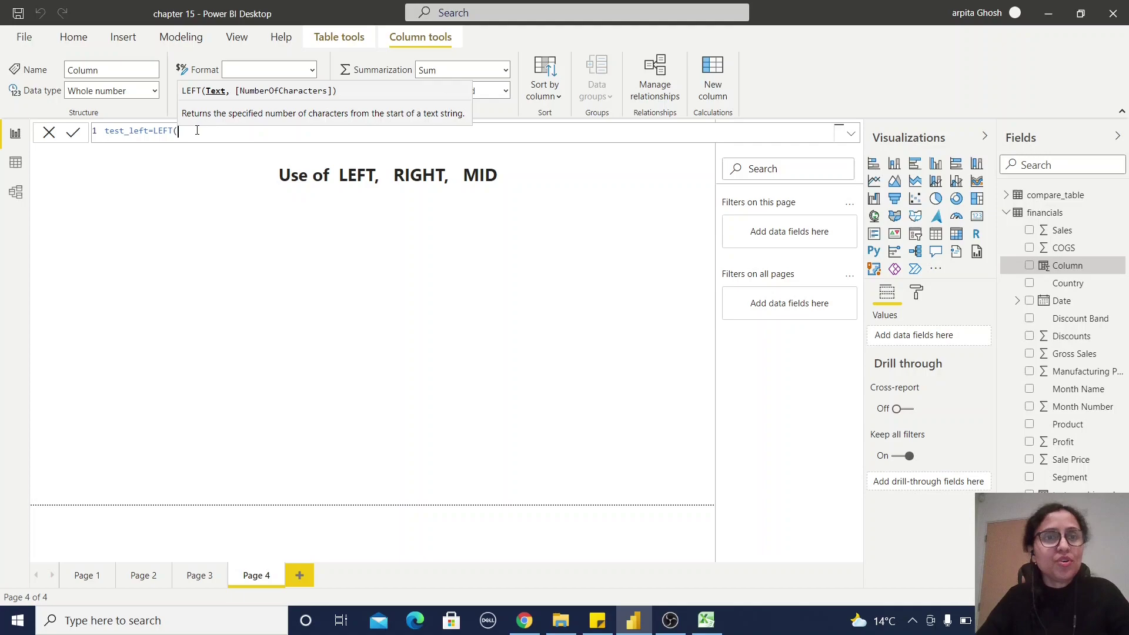
text(seg)
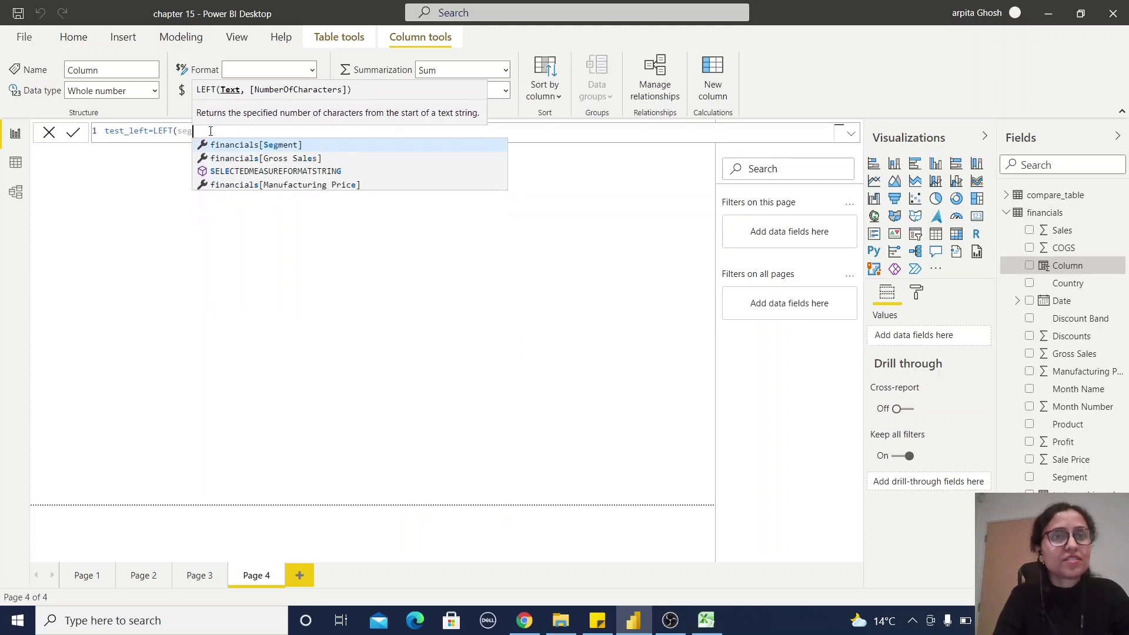
click(291, 146)
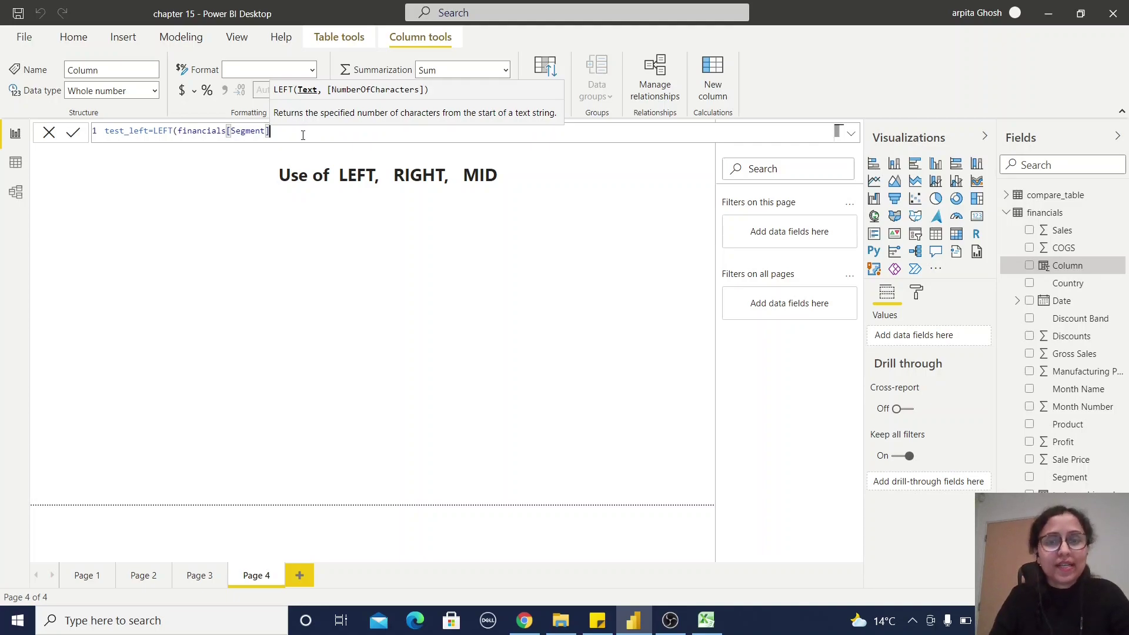
text(,)
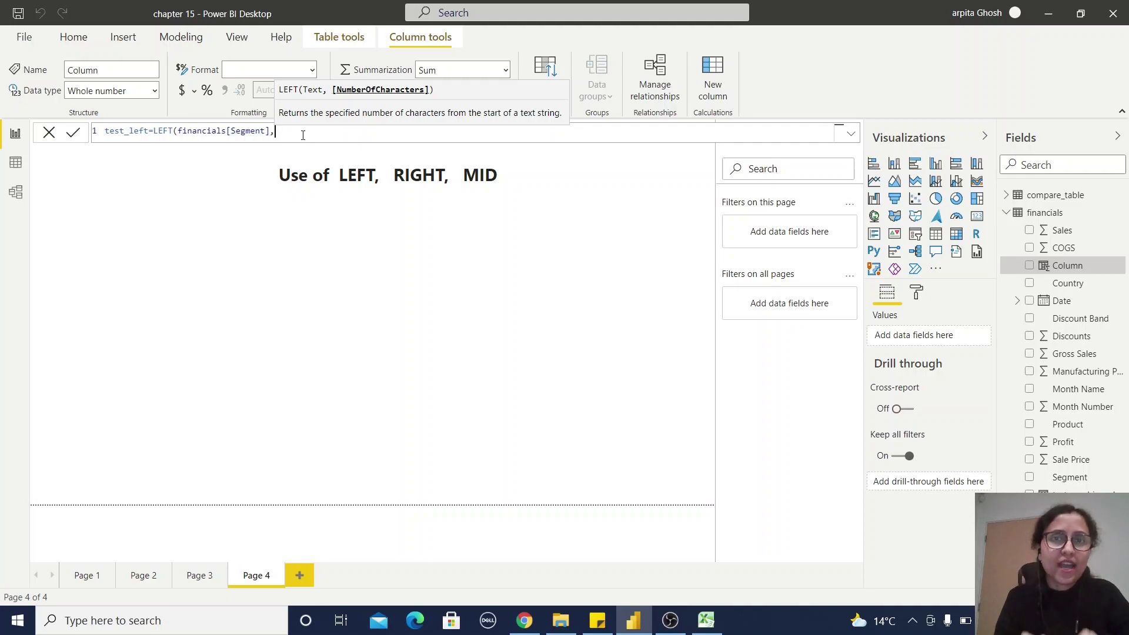
text(3)
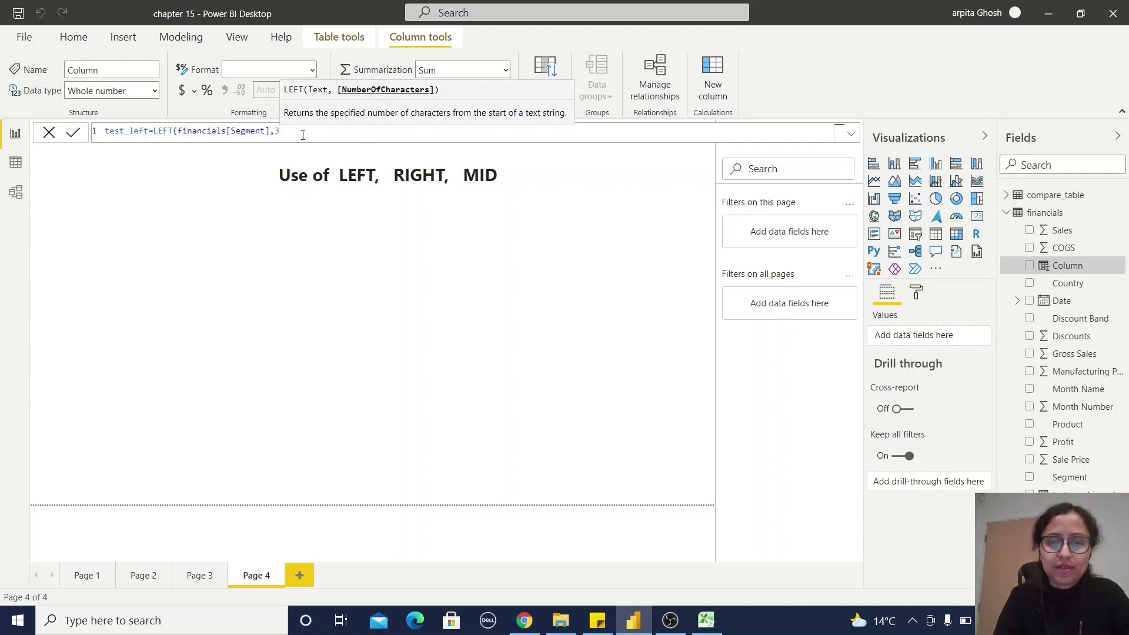
text())
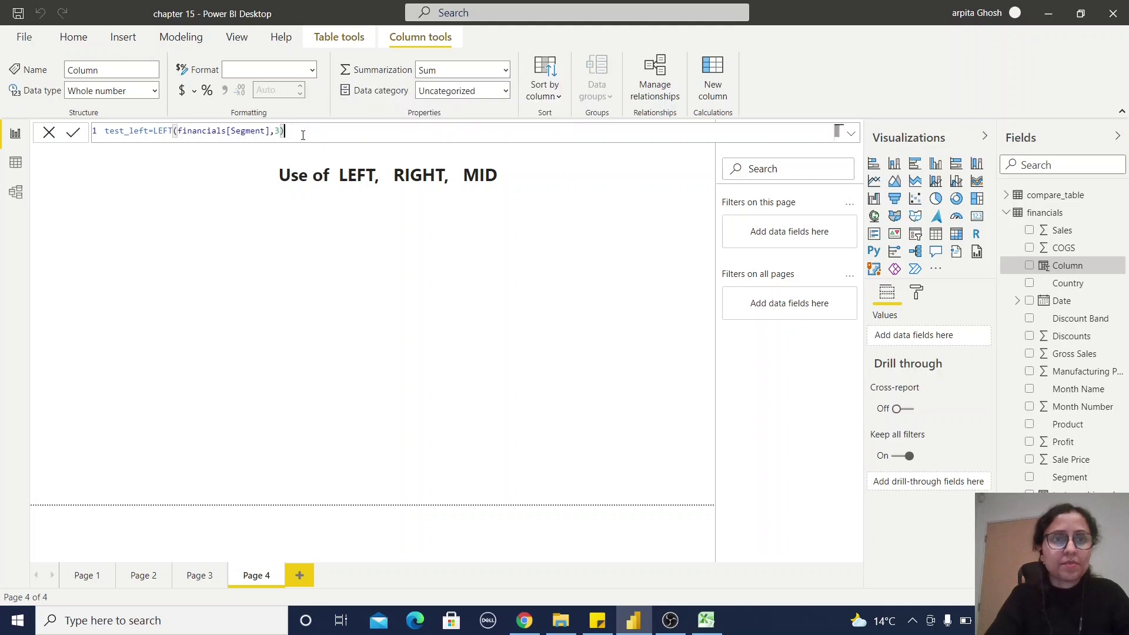
click(75, 133)
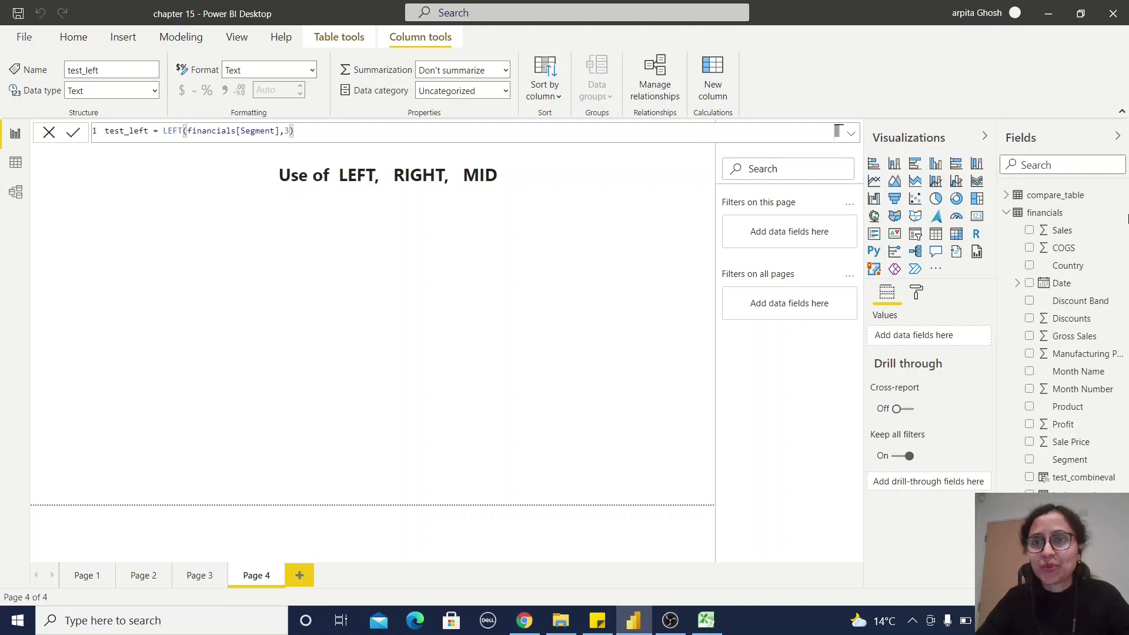
Step: Create the financials calculated column test_right = RIGHT(financials[Segment],3)
click(1116, 213)
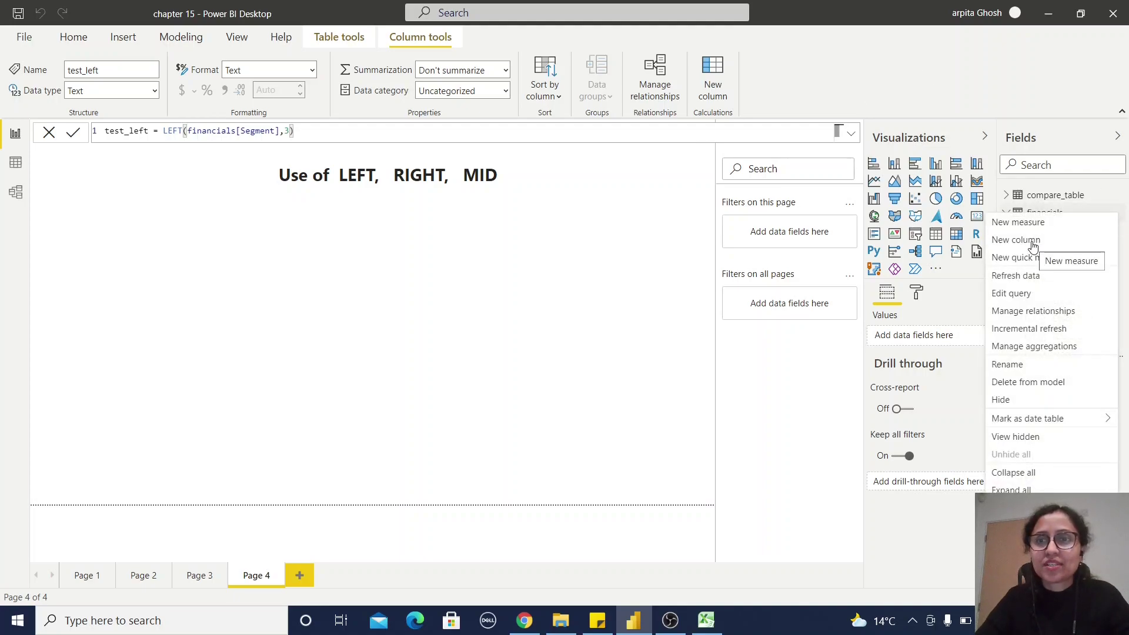
key(Escape)
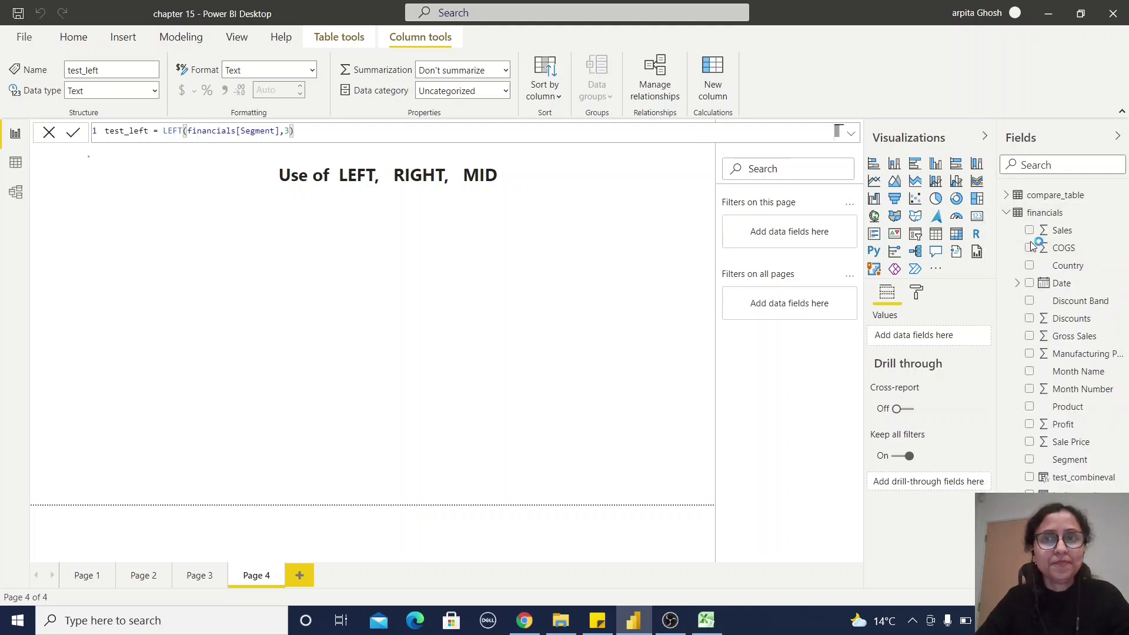
text(test_right)
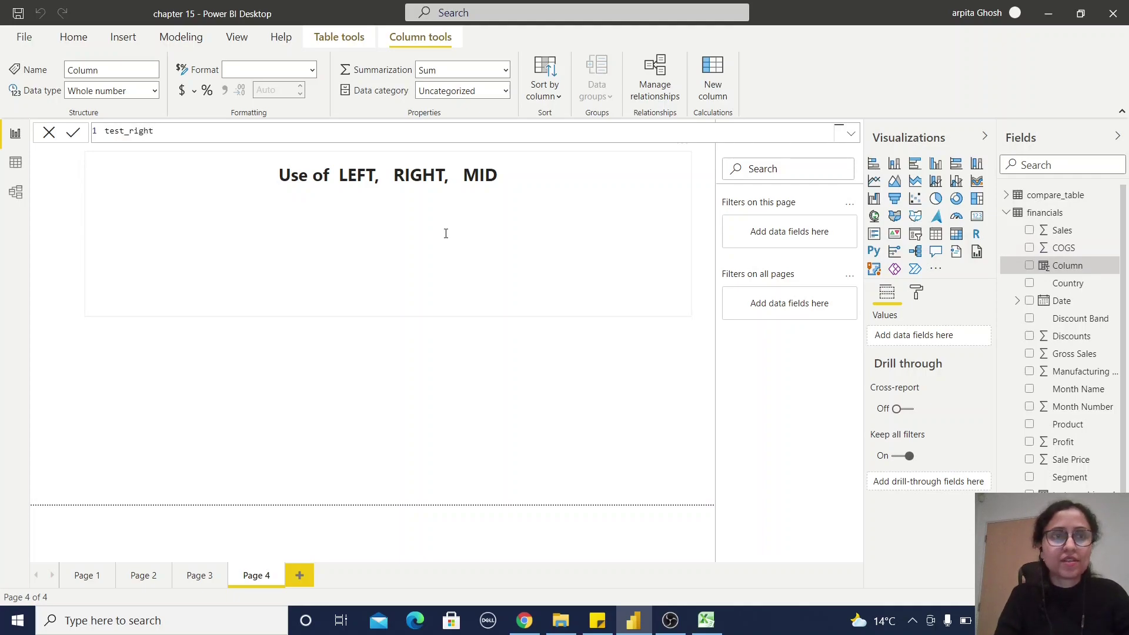
text(=RIG)
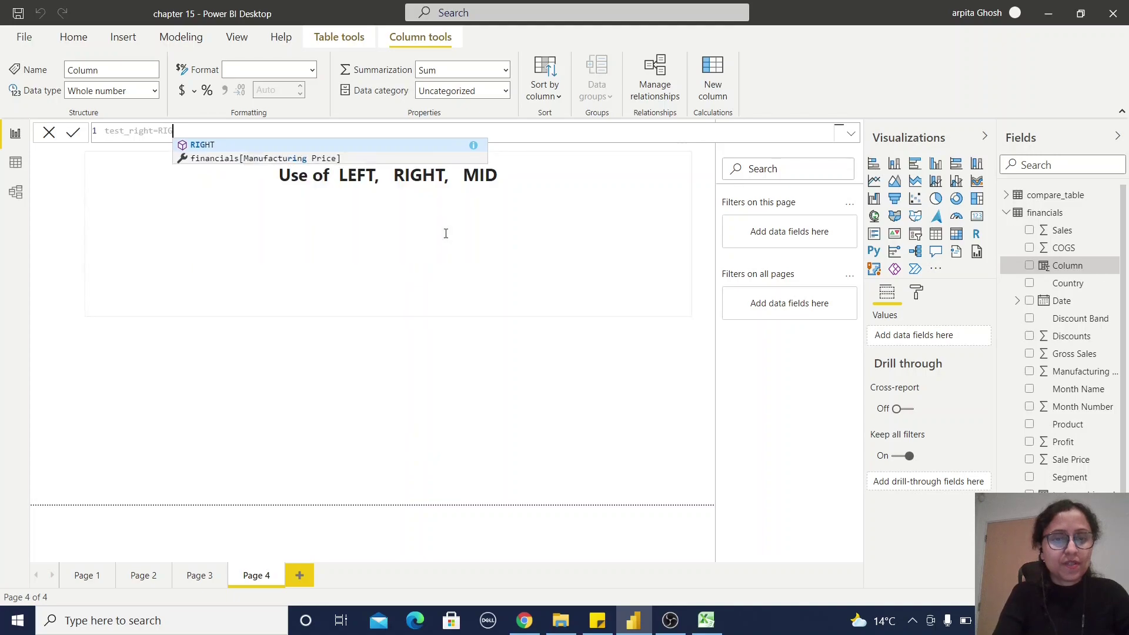
text(HT()
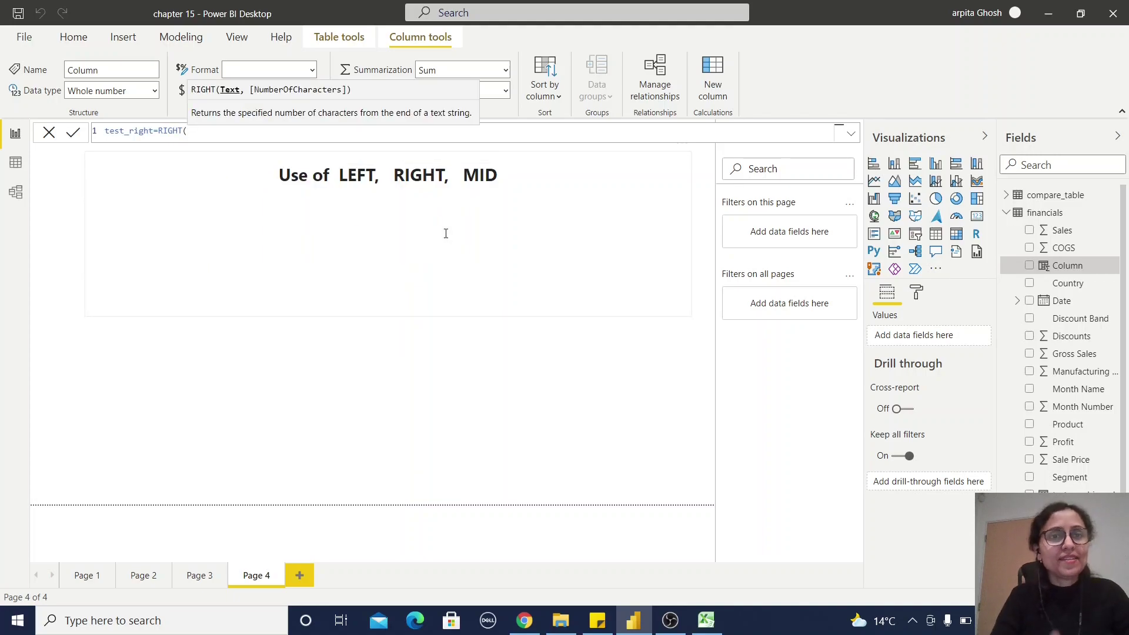
text(segment)
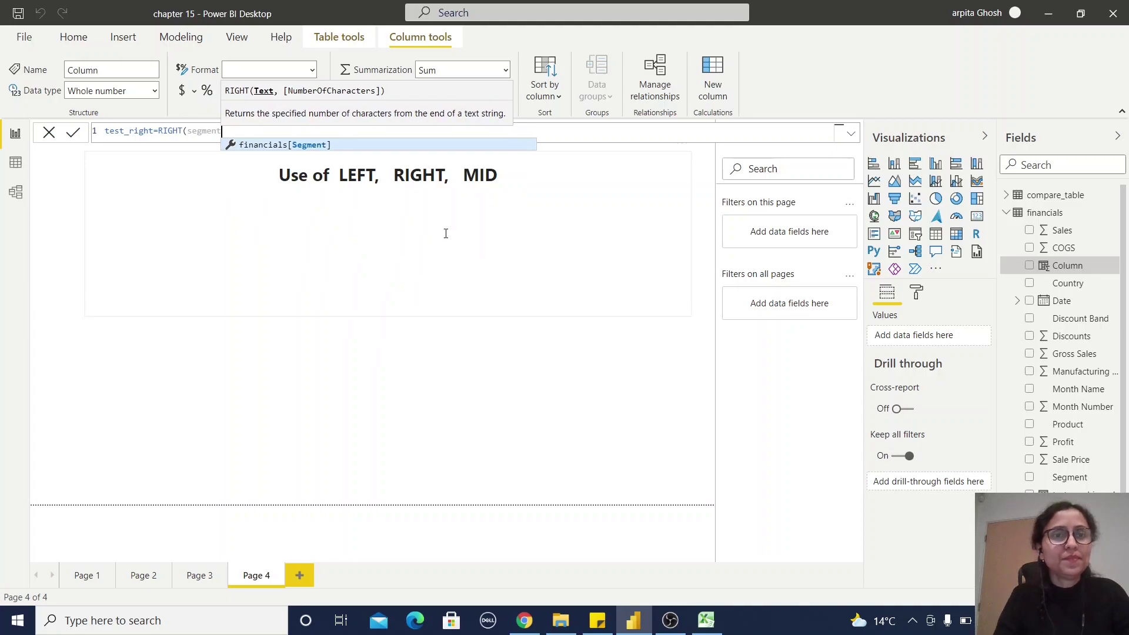
click(419, 142)
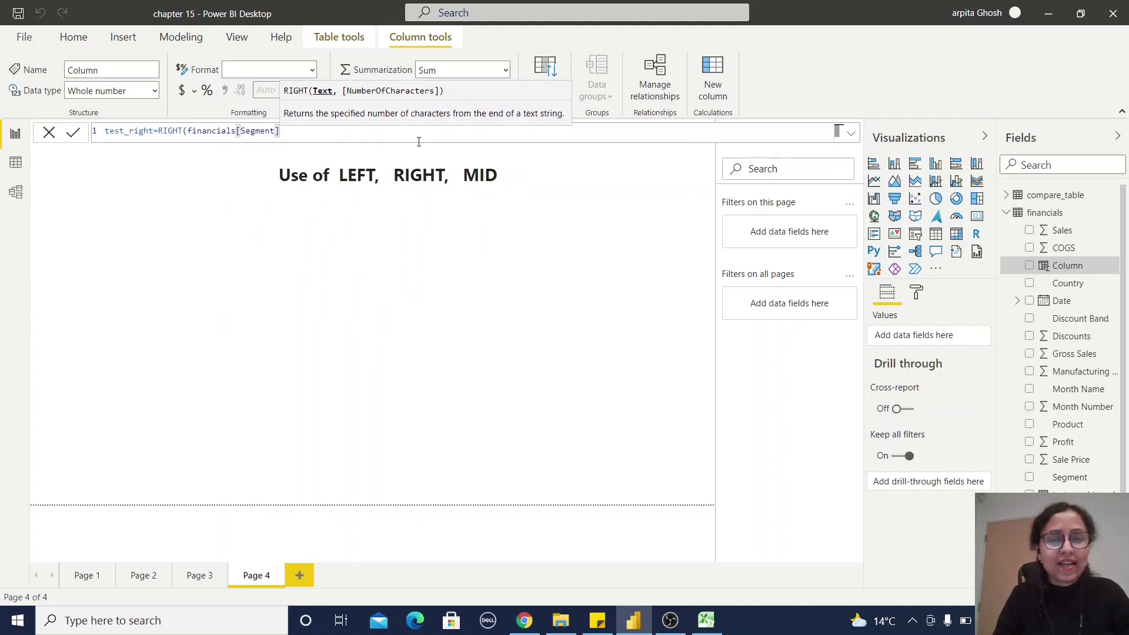
text(,)
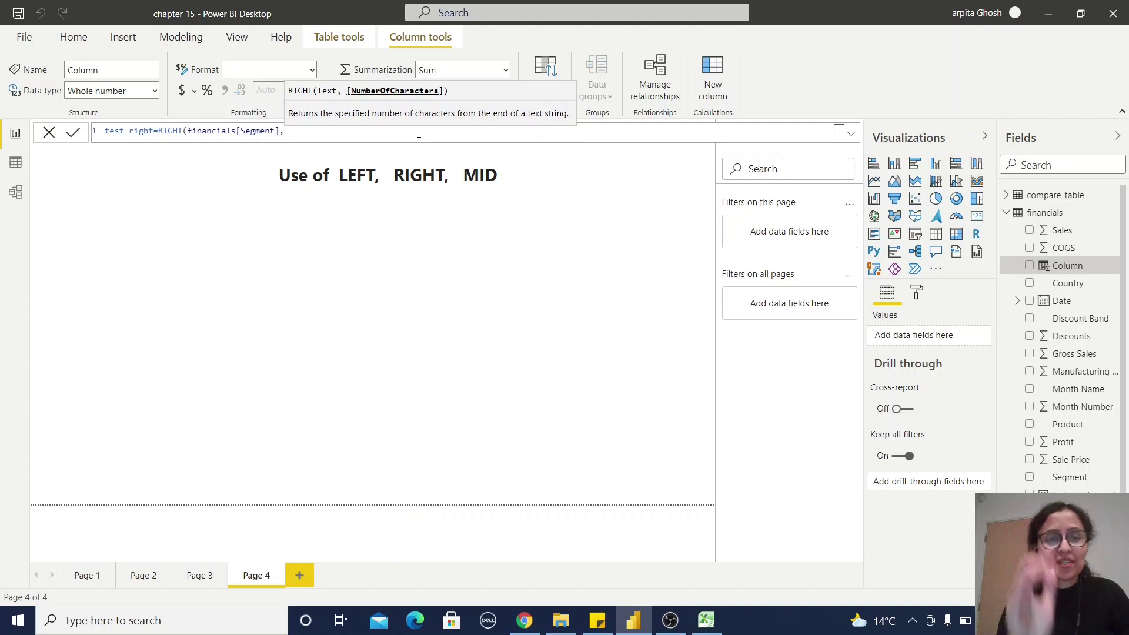
text(3)
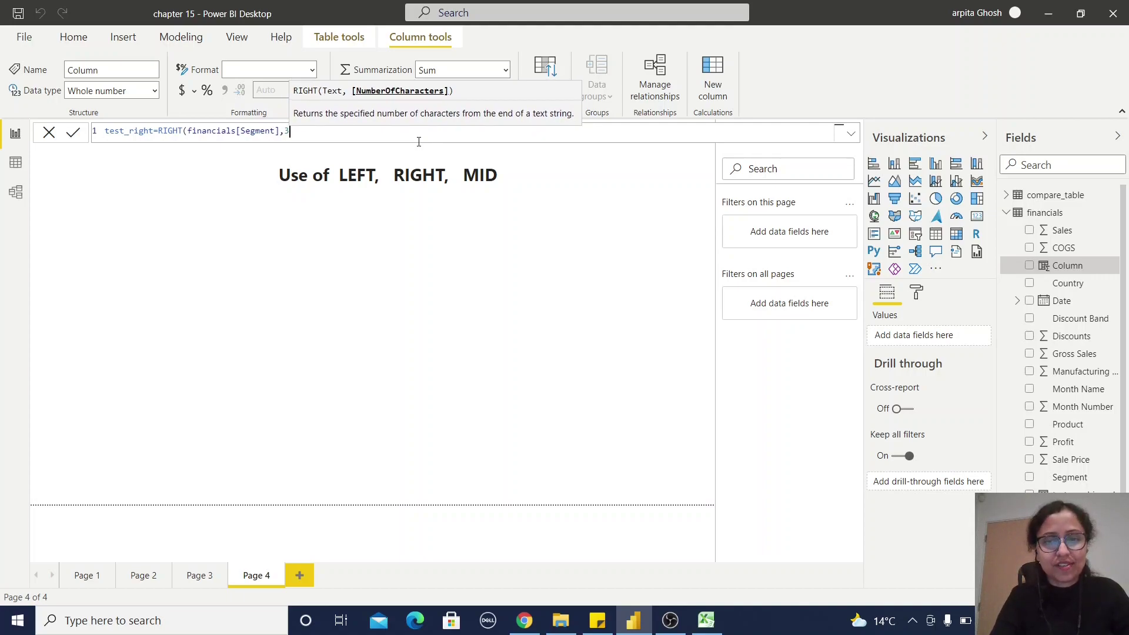
text())
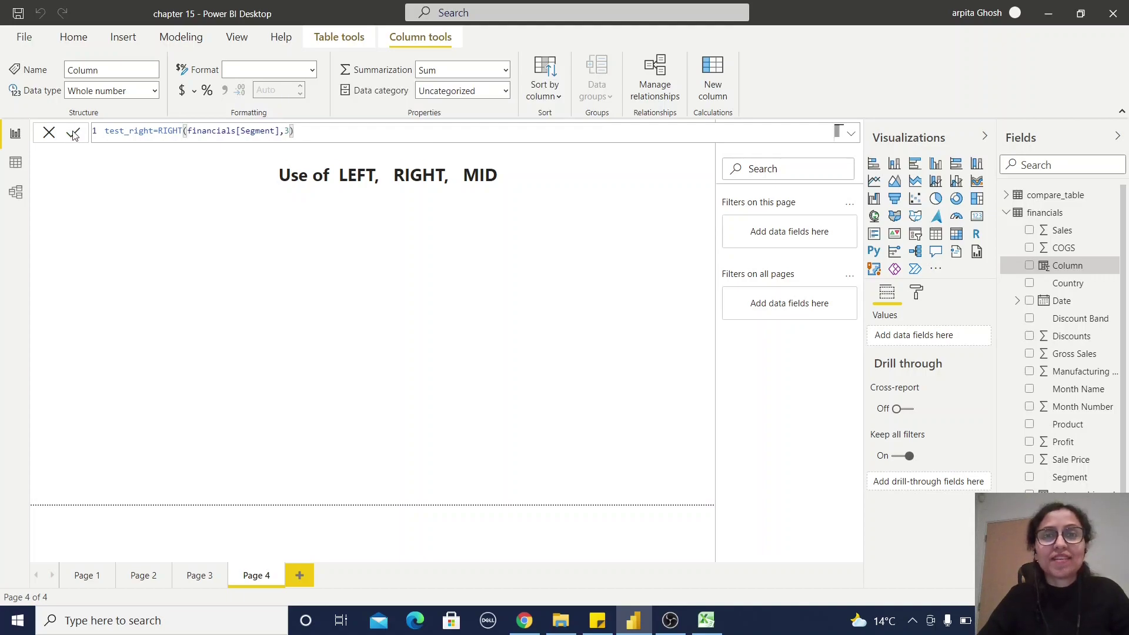
click(73, 134)
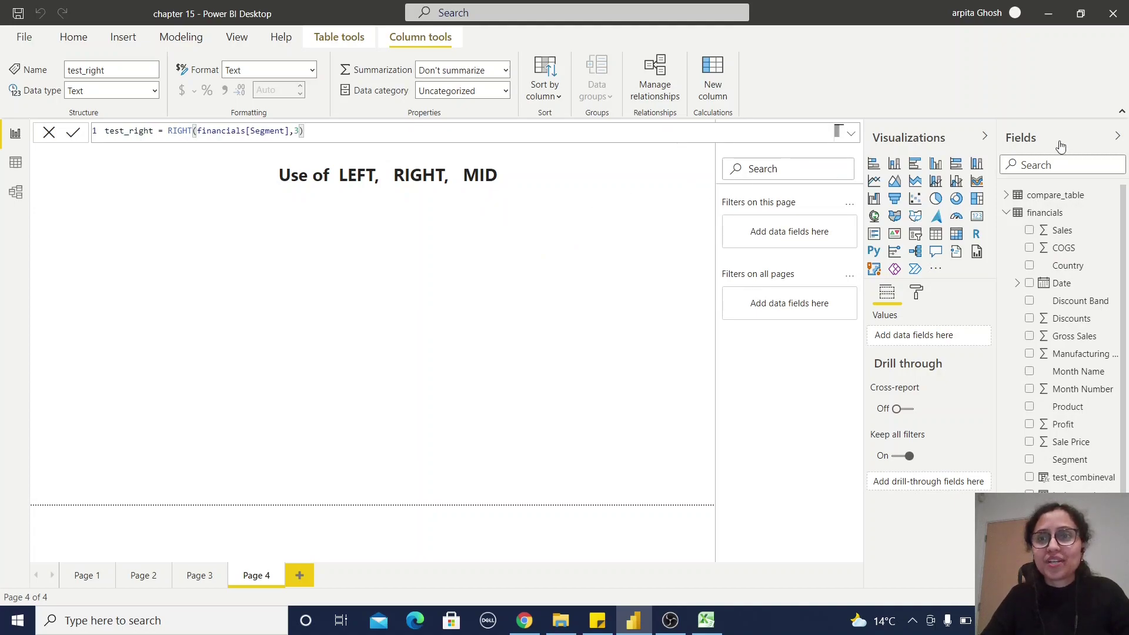
Step: Create the financials calculated column test_mid = MID(financials[Segment],3,3) and return to the report
right_click(1097, 210)
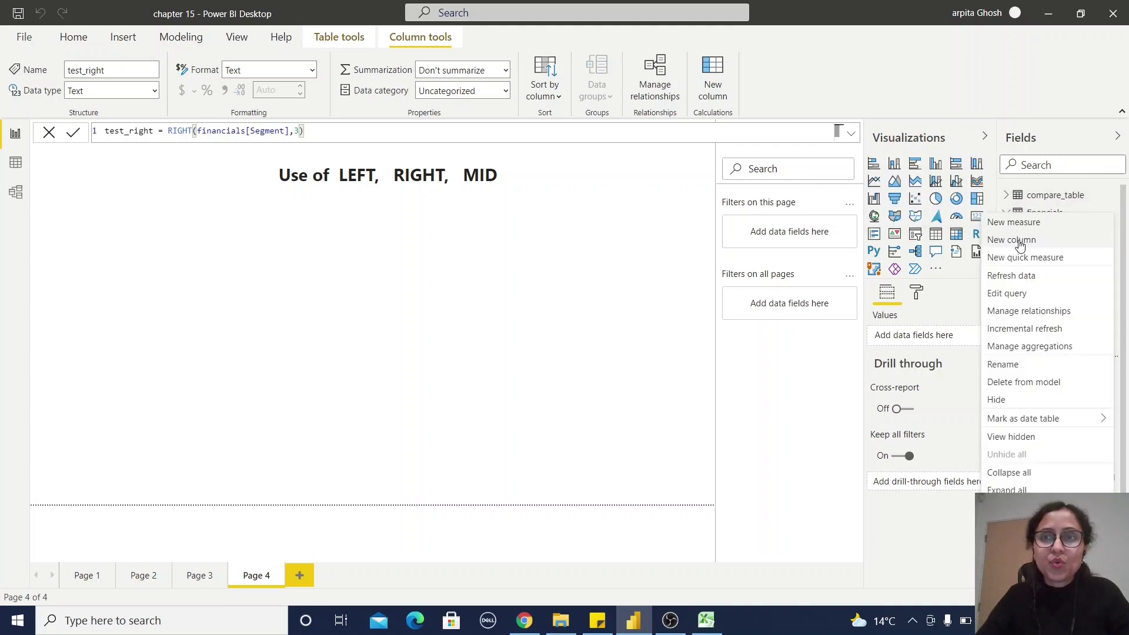
click(1019, 245)
text(t)
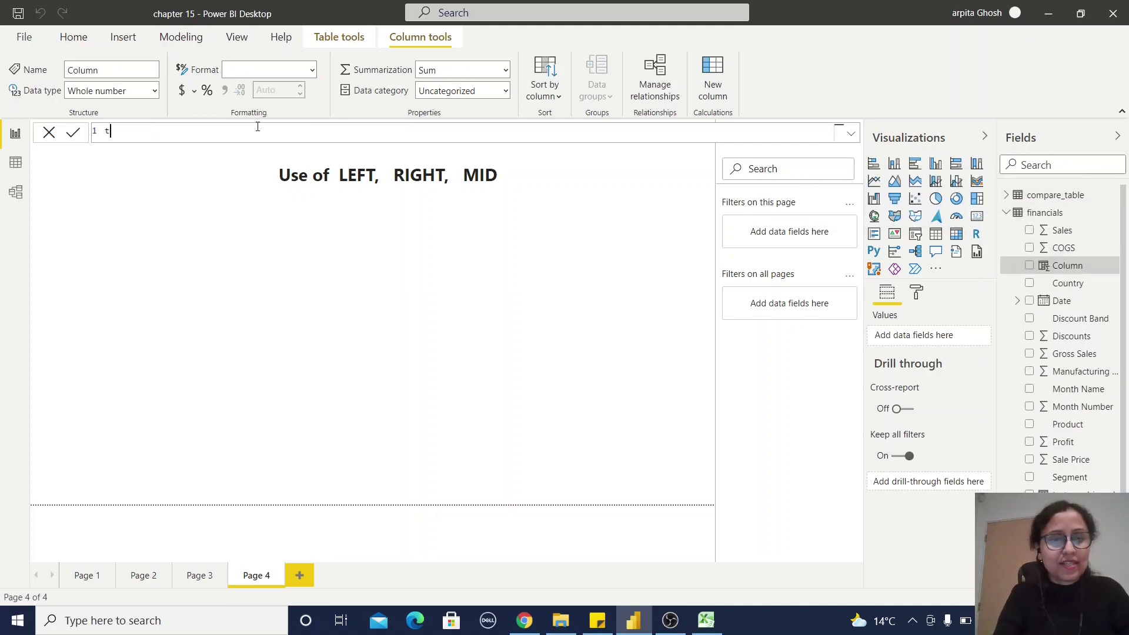
text(est_mid)
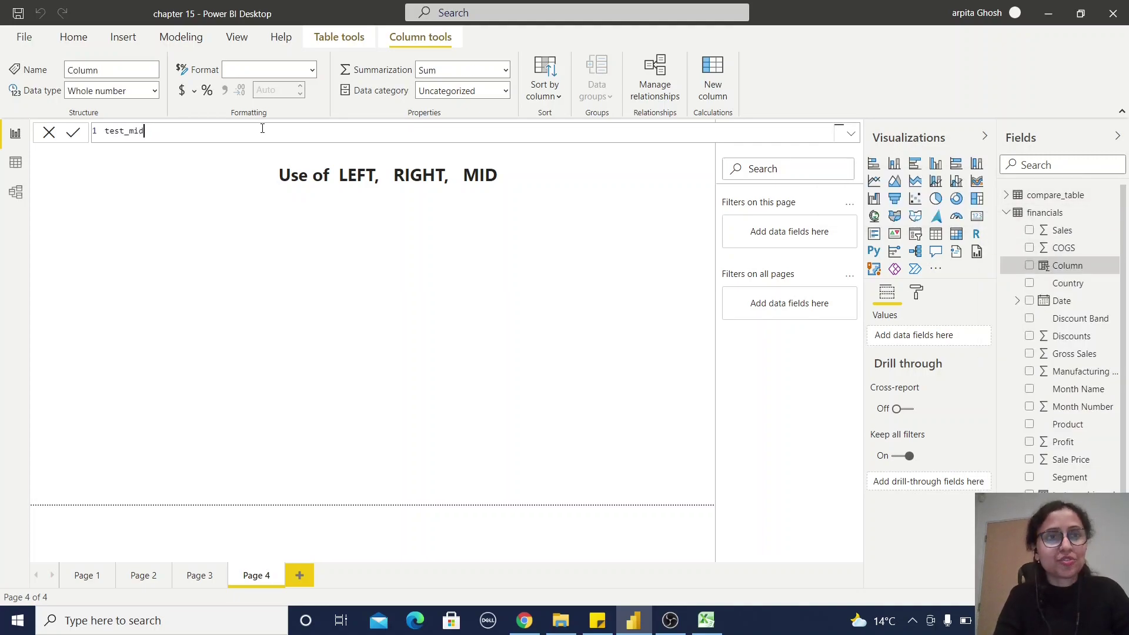
text(=M)
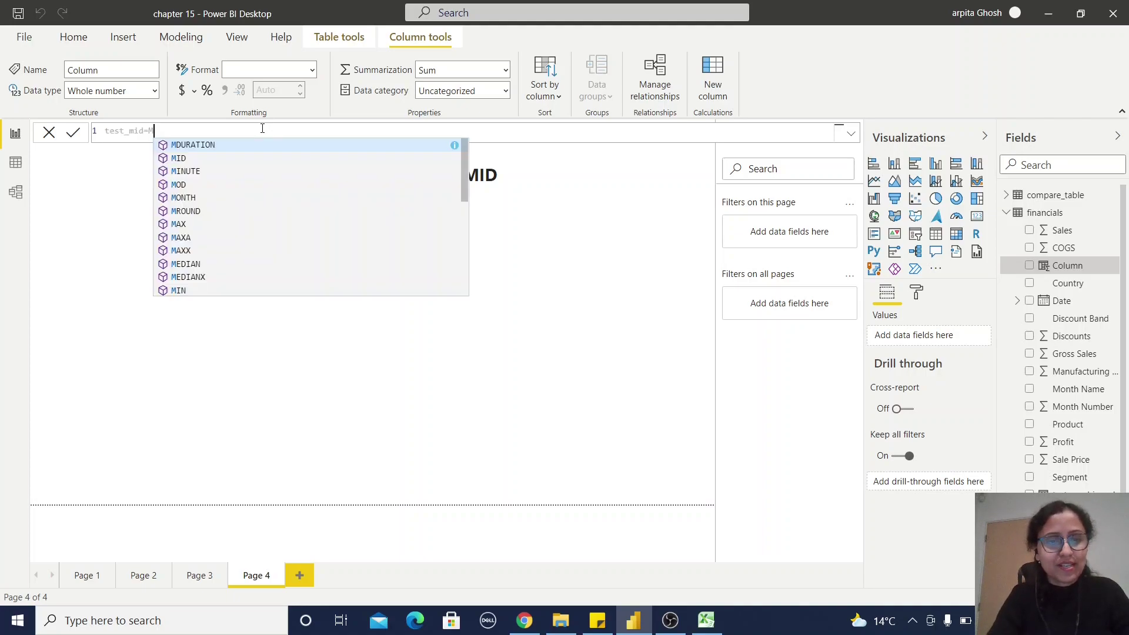
text(ID()
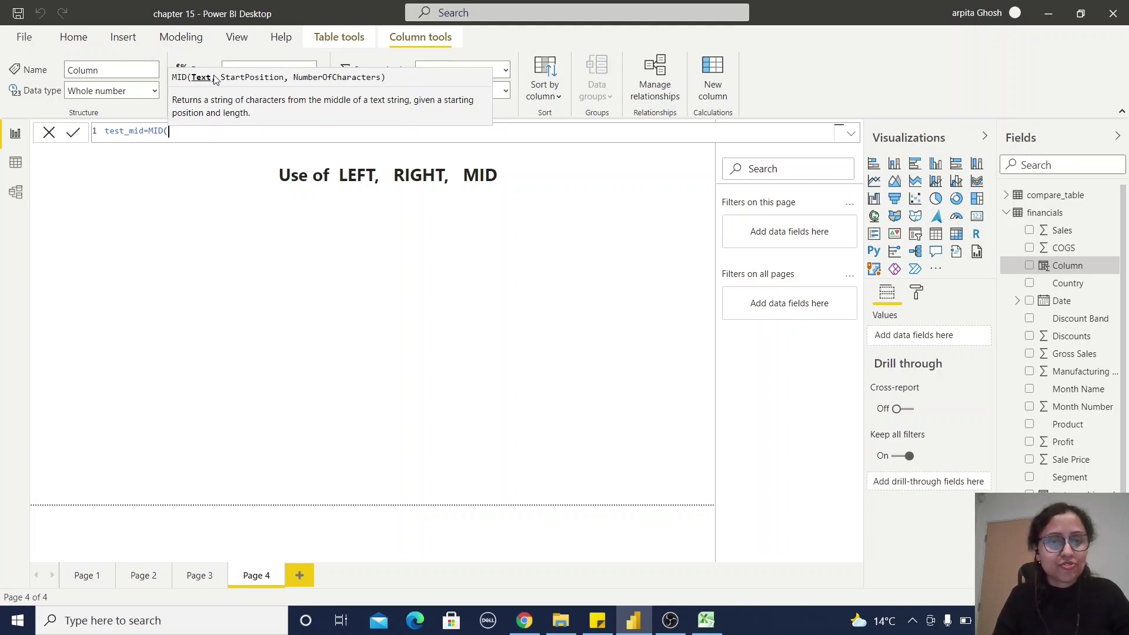
text(segment)
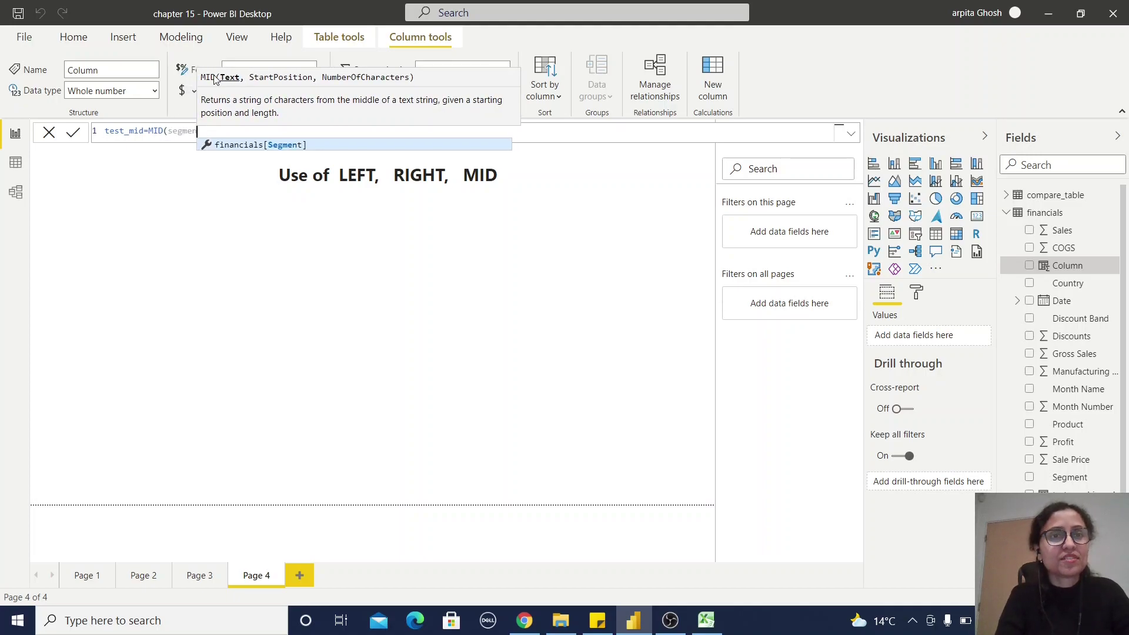
click(267, 145)
text(,)
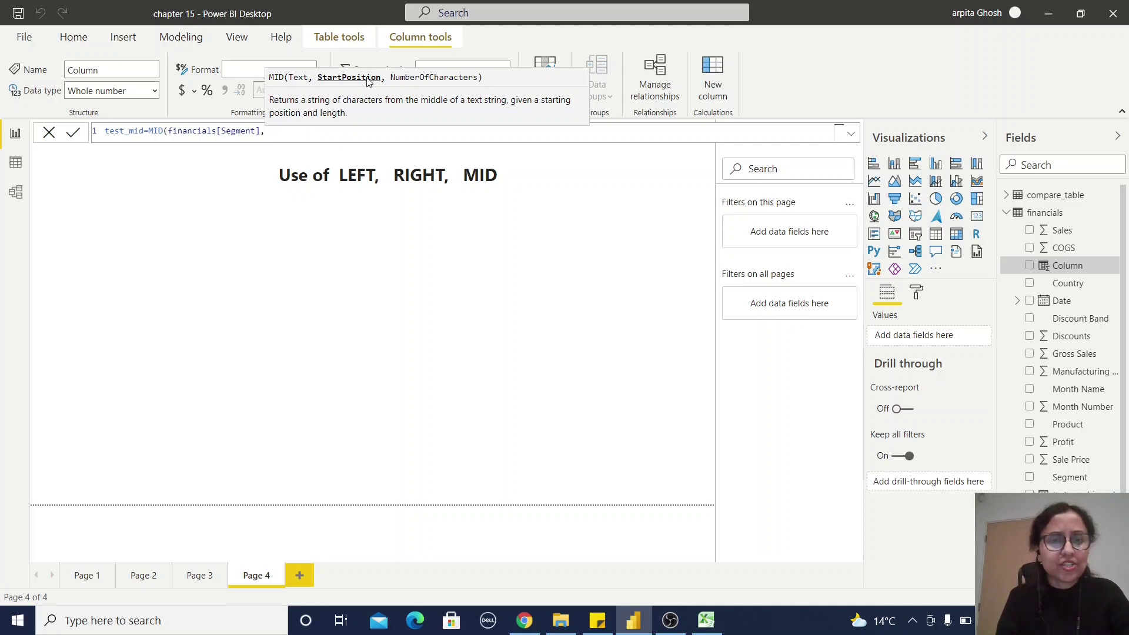
text(3)
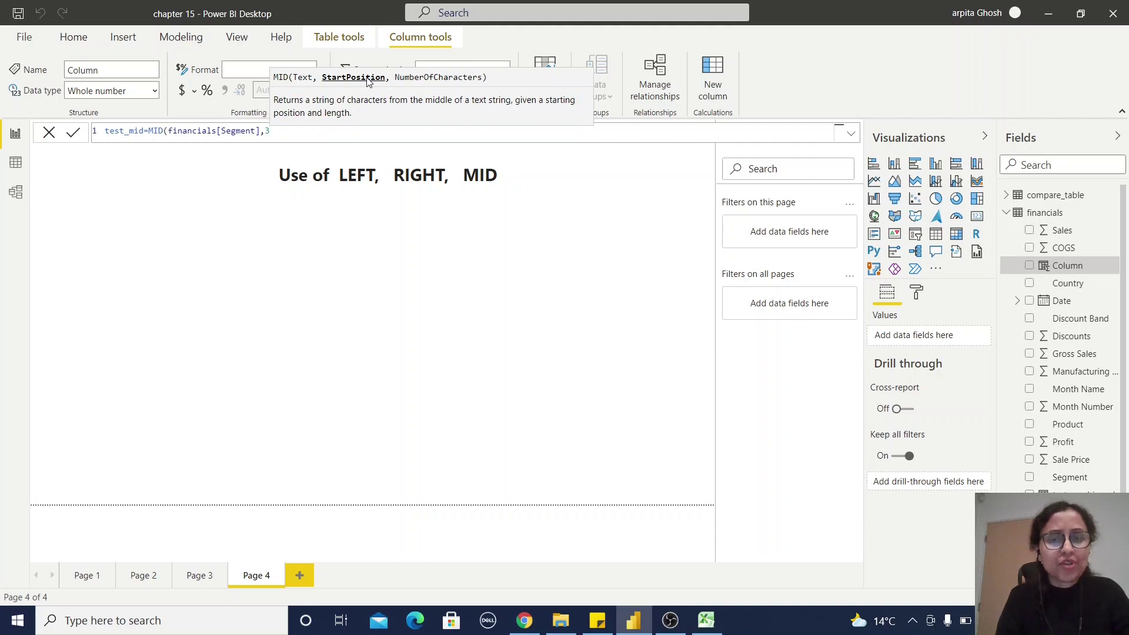
text(,)
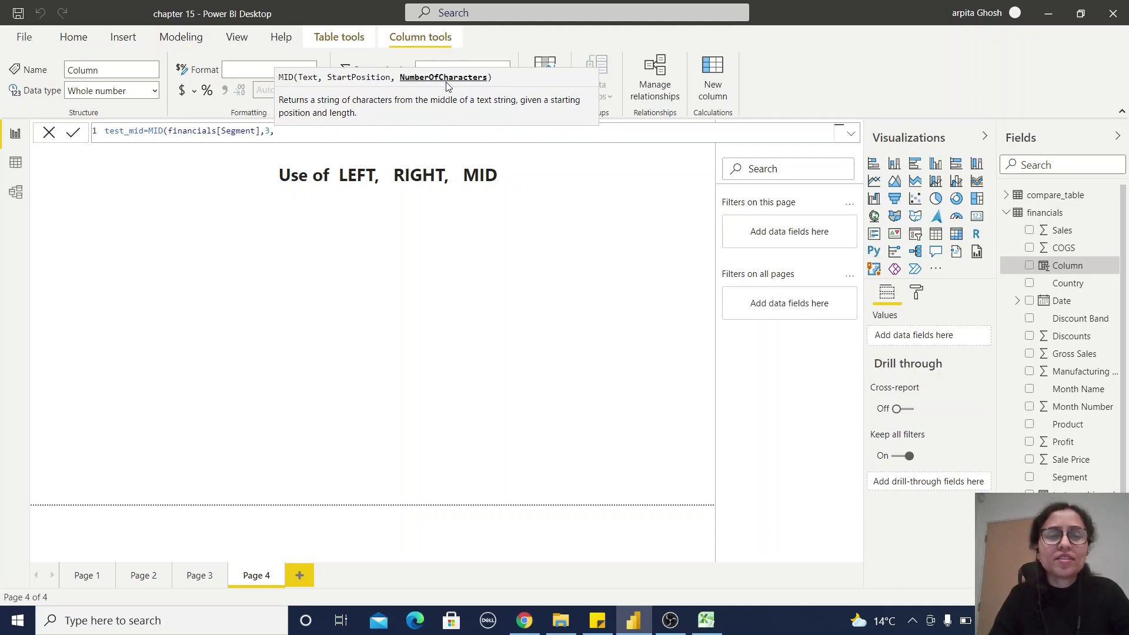
text(3))
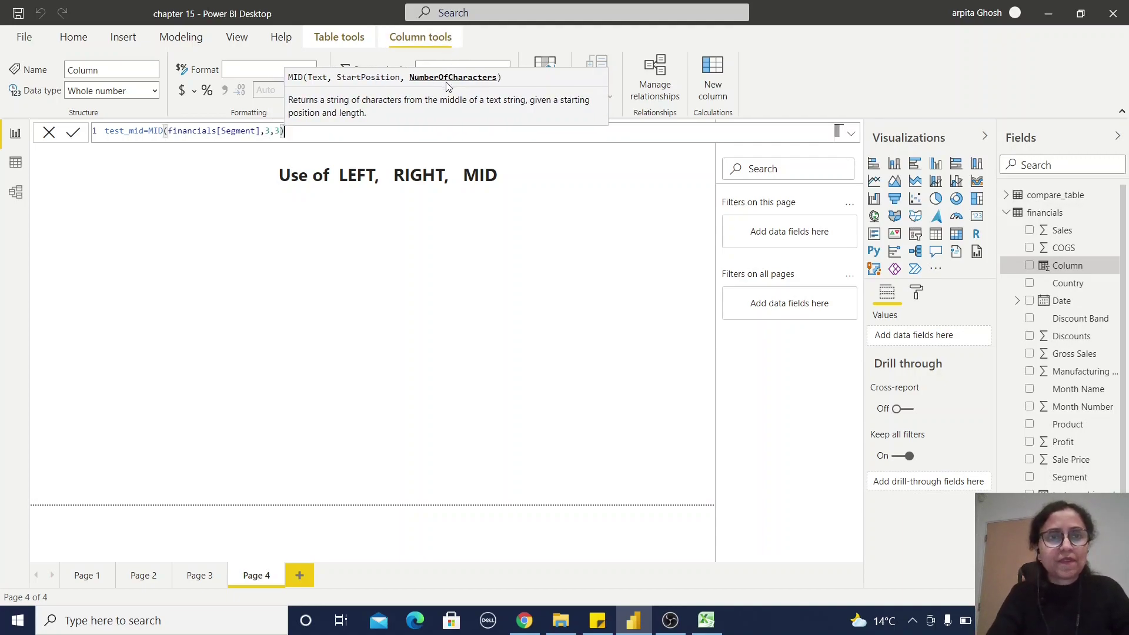
key(Return)
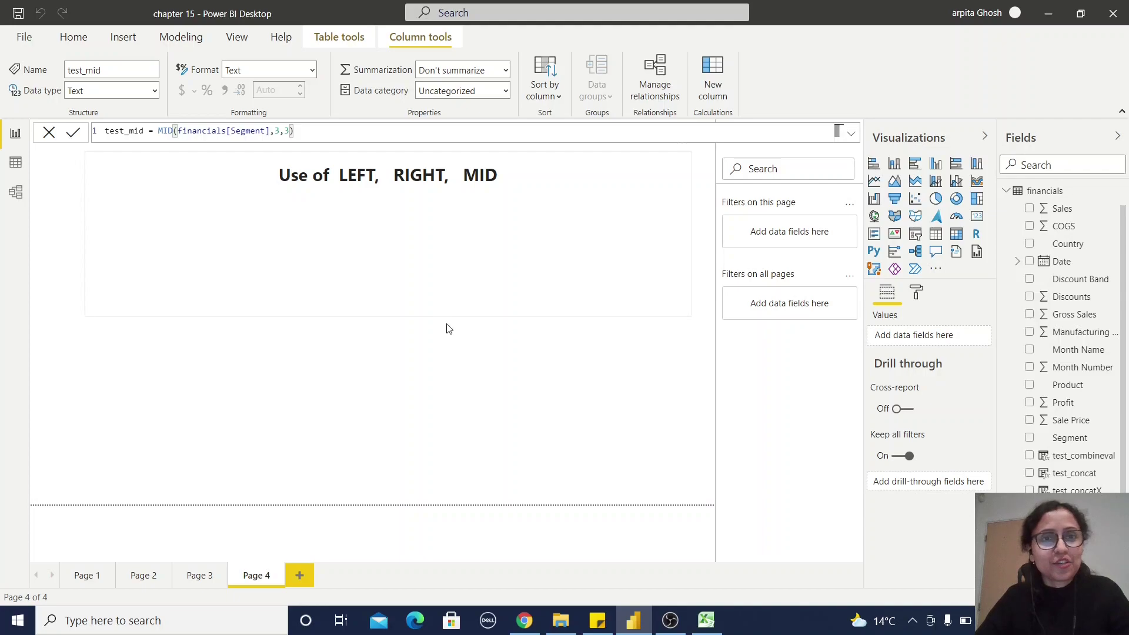
click(466, 297)
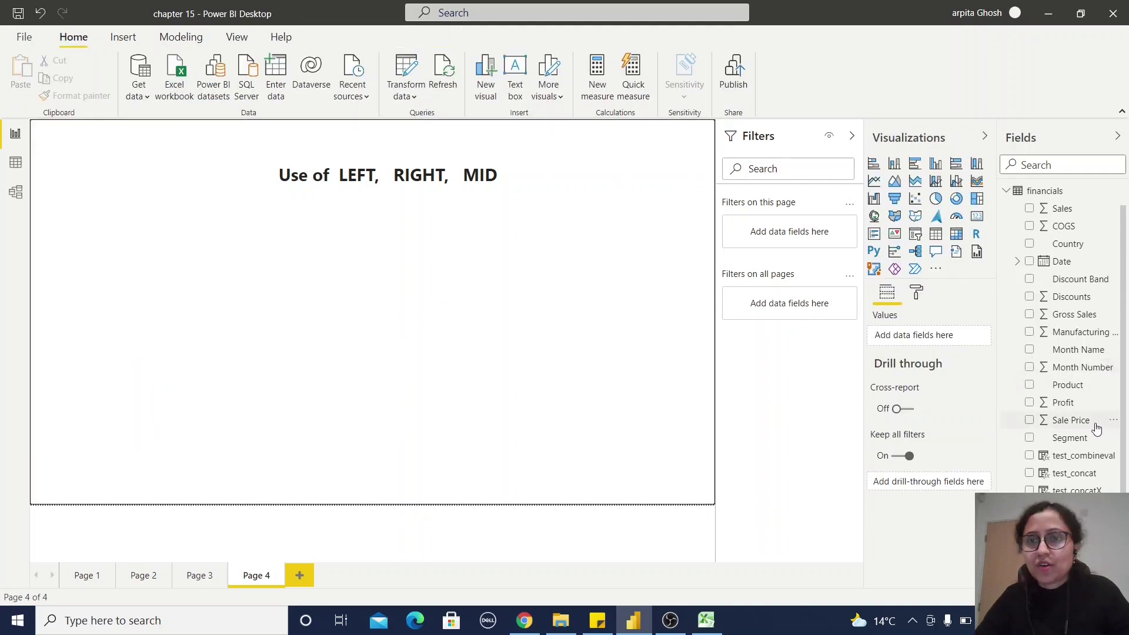
Step: Build a table visual listing Segment, test_left, test_mid and test_right
click(1029, 439)
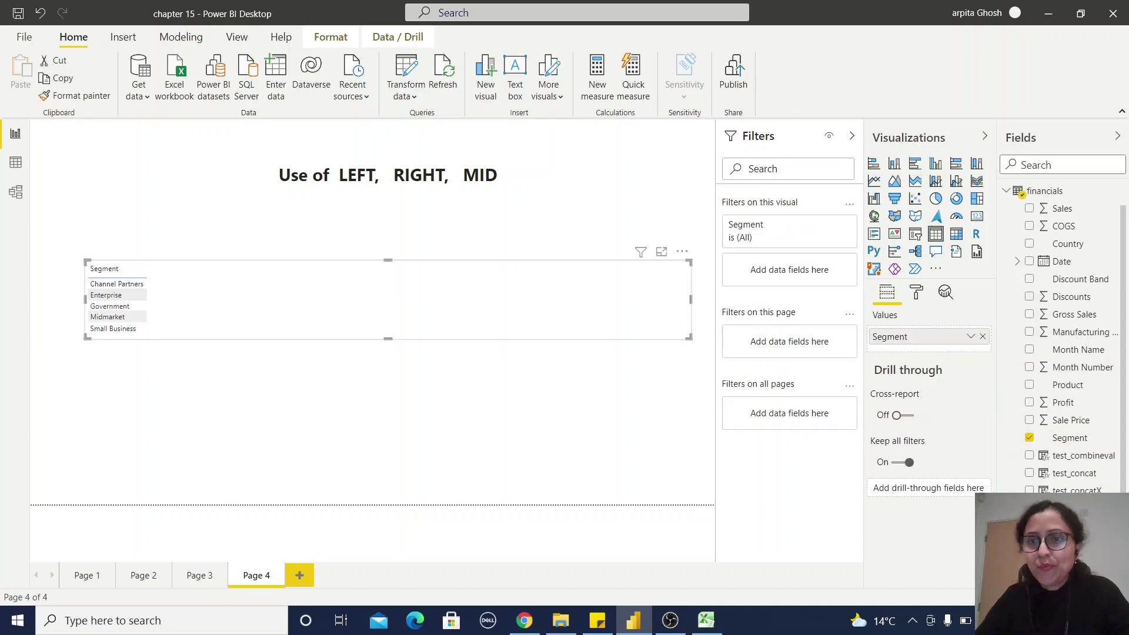
click(1029, 507)
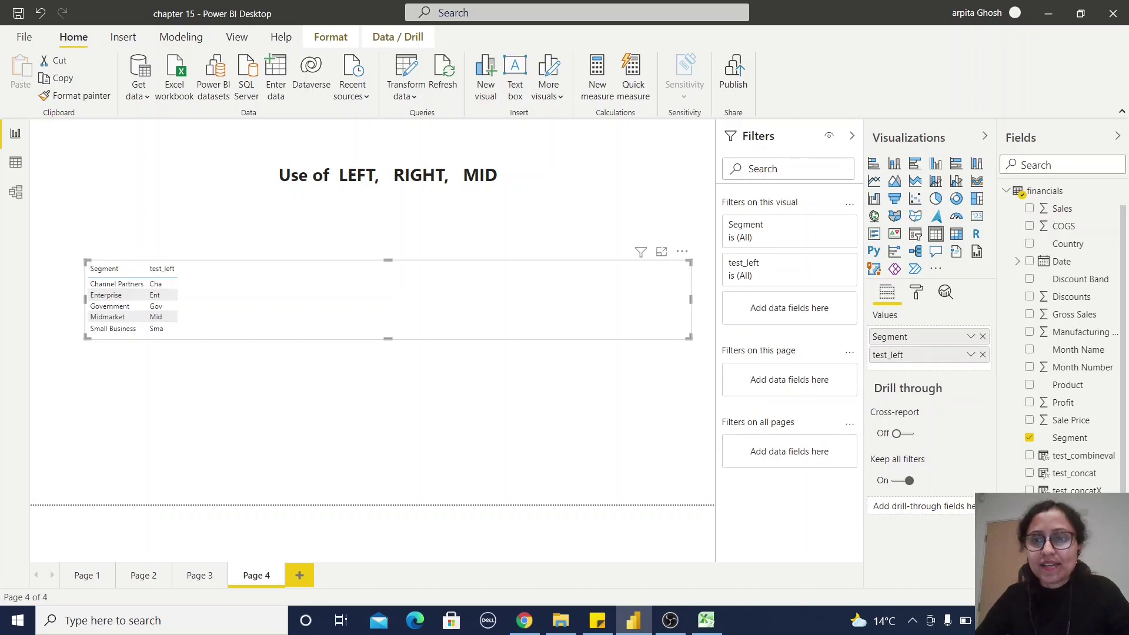
click(1030, 525)
click(1029, 543)
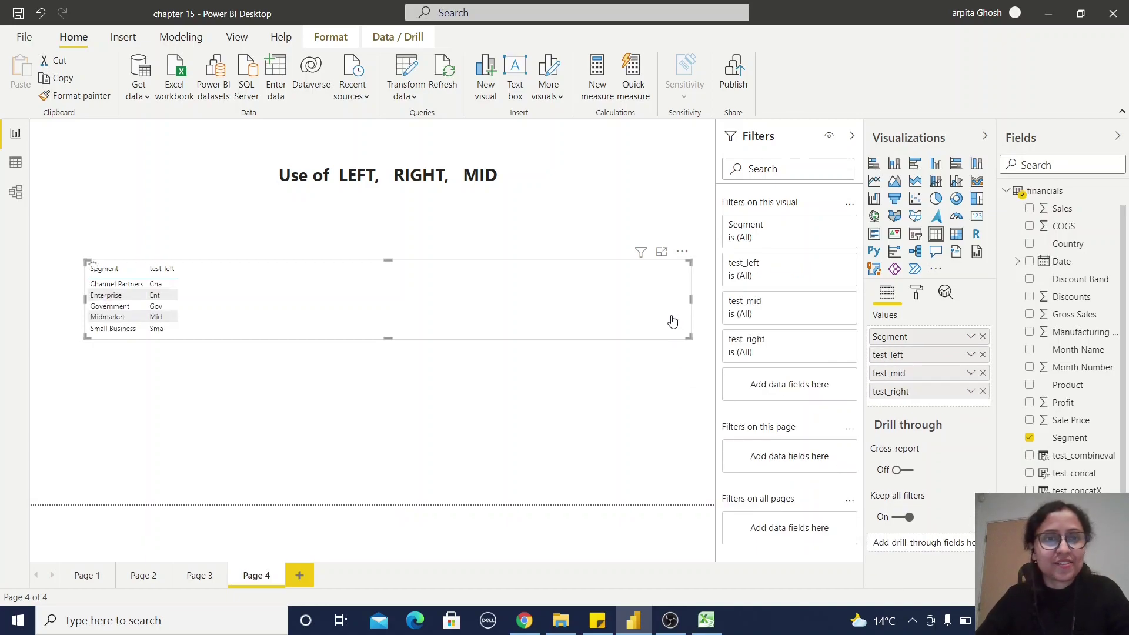